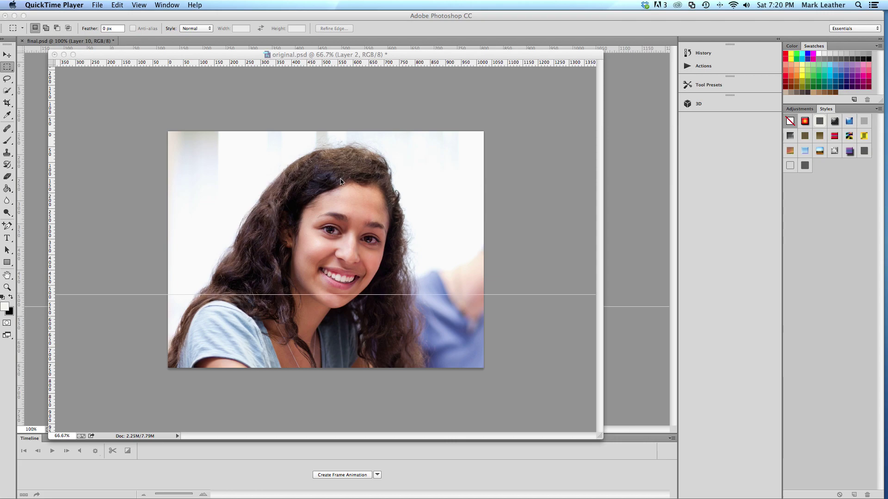
- Look at the final.psd composite, then bring the original.psd portrait document back to the front
click(333, 53)
drag(334, 54, 317, 92)
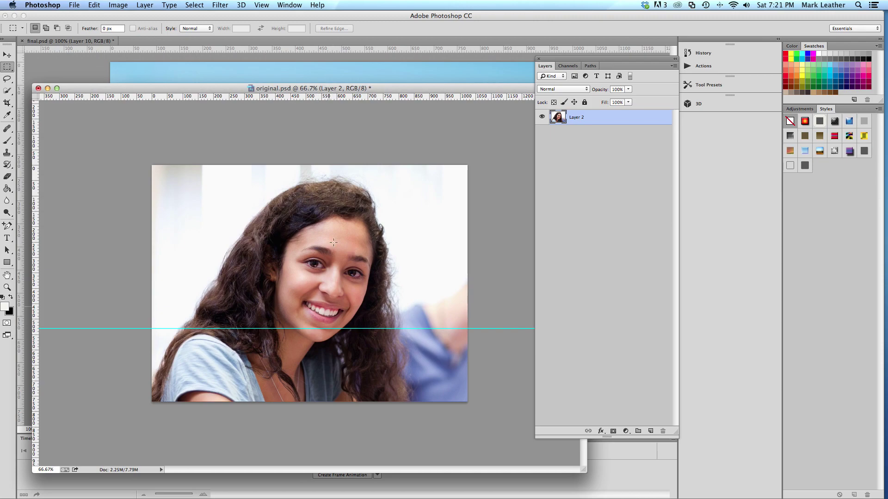
click(339, 79)
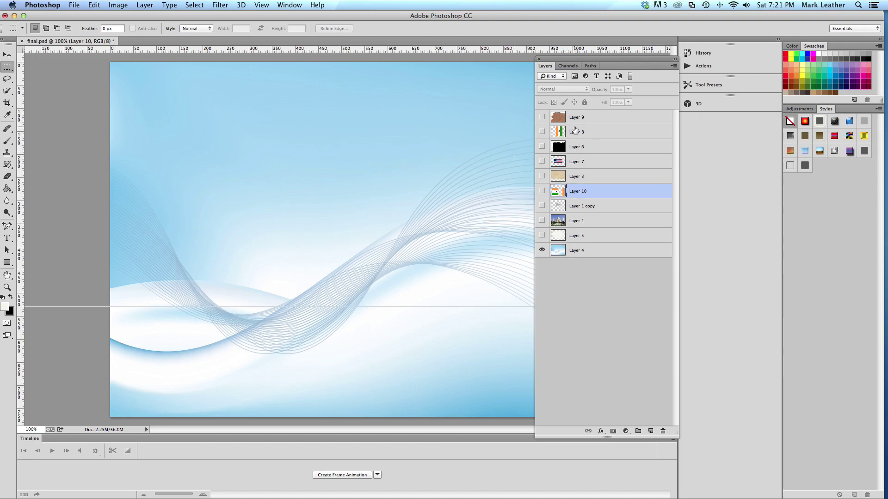
click(290, 5)
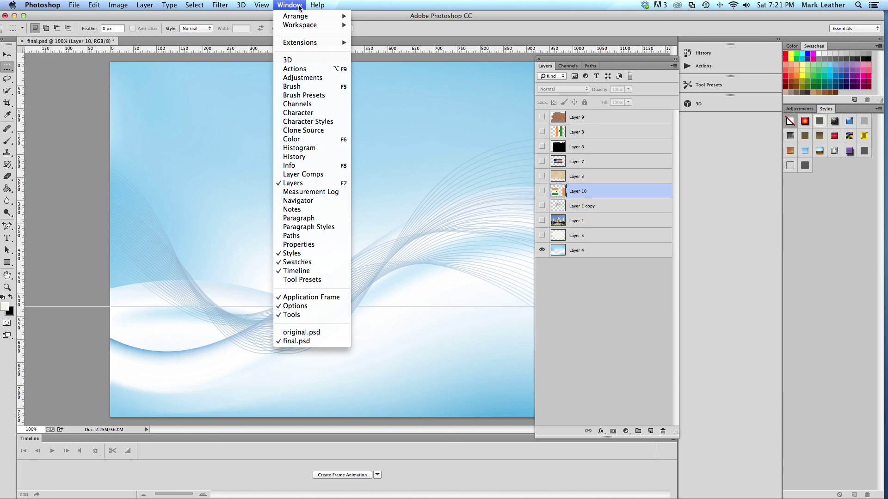
click(287, 333)
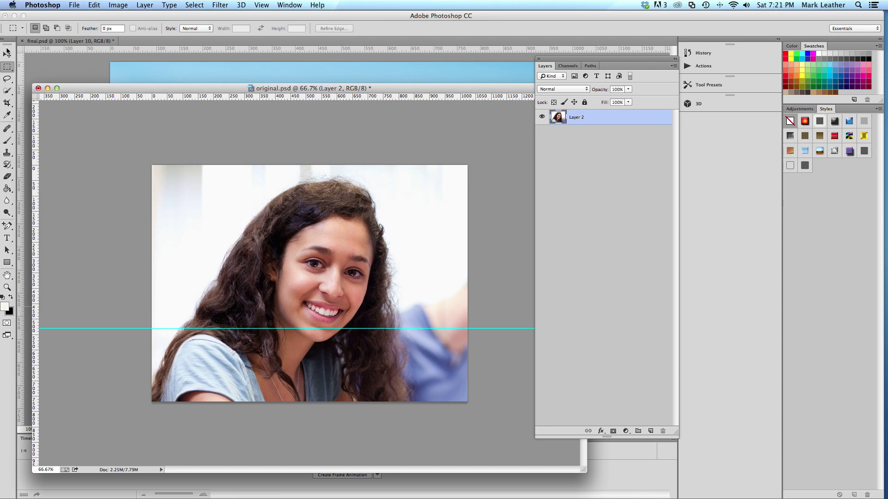
- Reposition the portrait layer in original.psd on the canvas with the Move tool
click(7, 55)
mouse_move(245, 228)
mouse_down()
mouse_move(318, 289)
mouse_move(357, 260)
mouse_move(312, 225)
mouse_move(237, 222)
mouse_up()
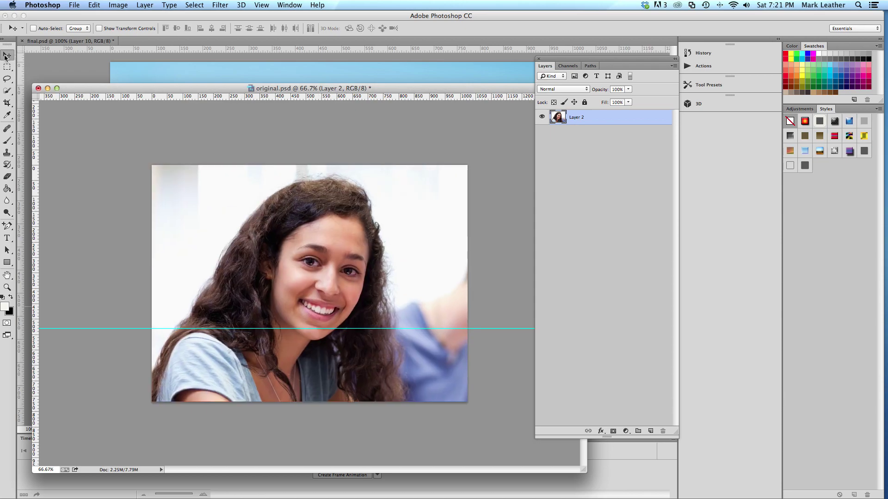
drag(181, 246, 139, 195)
drag(260, 248, 240, 185)
drag(265, 300, 325, 275)
drag(309, 226, 299, 326)
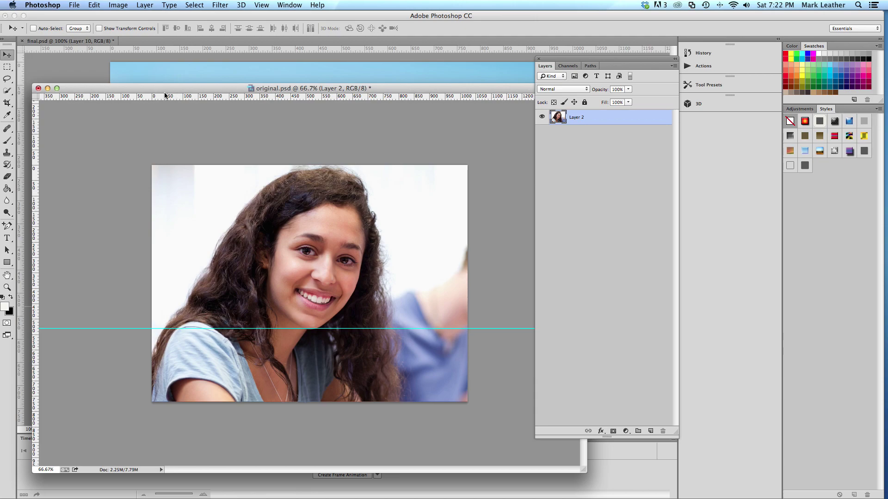
- Scale the portrait layer proportionally down to about 69% with Free Transform
click(117, 5)
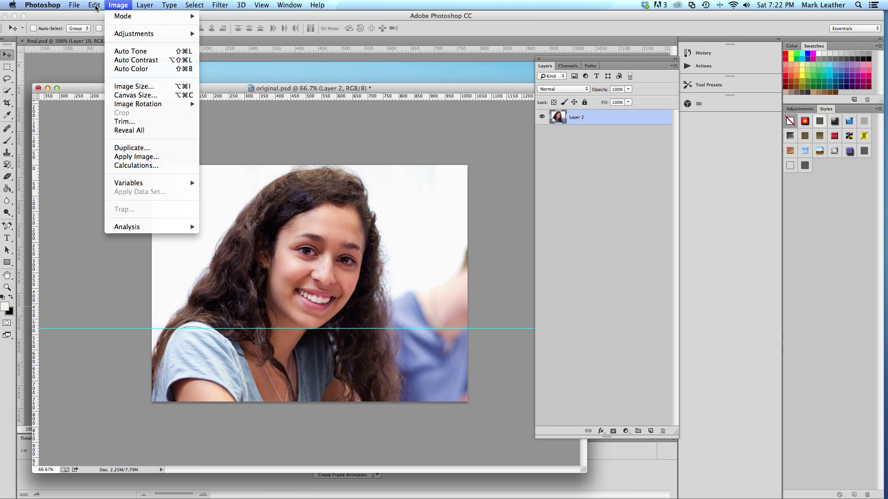
mouse_move(91, 6)
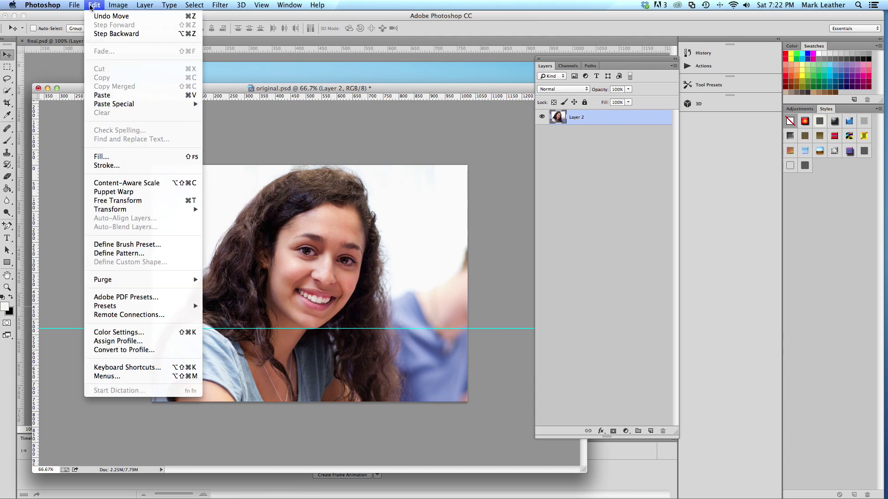
click(126, 202)
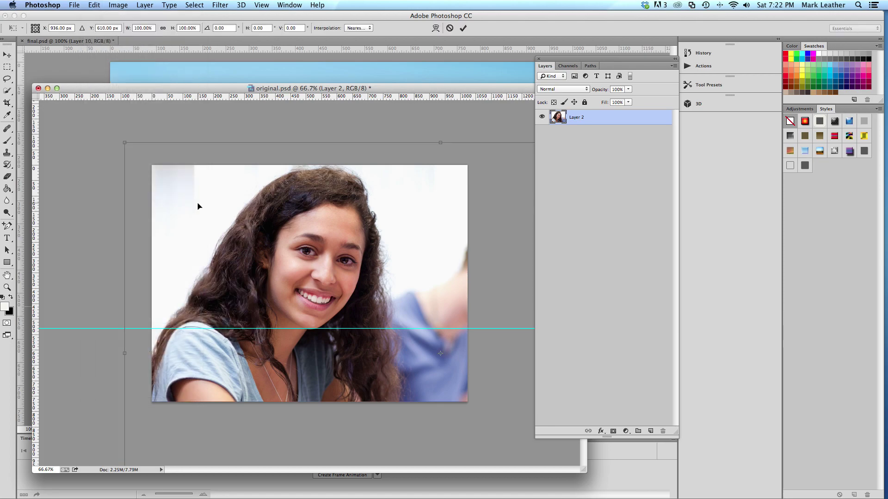
click(125, 142)
drag(125, 143, 142, 148)
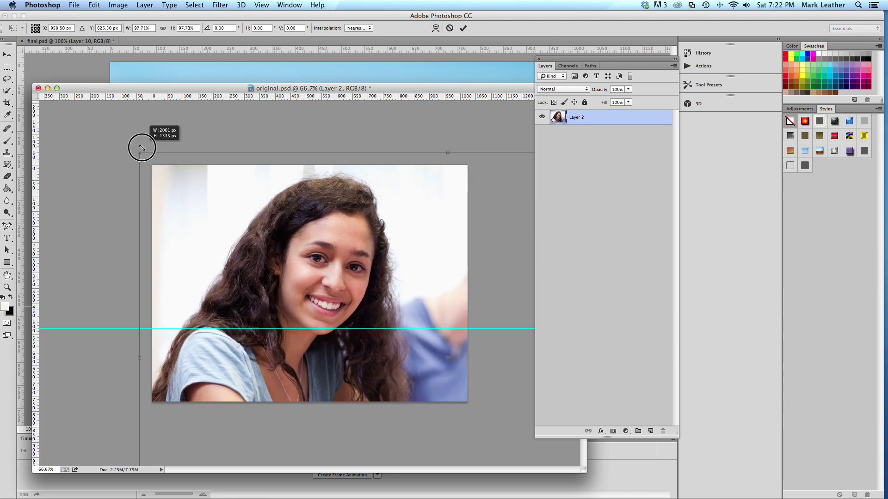
mouse_move(142, 147)
mouse_down()
mouse_move(162, 160)
mouse_move(144, 151)
mouse_up()
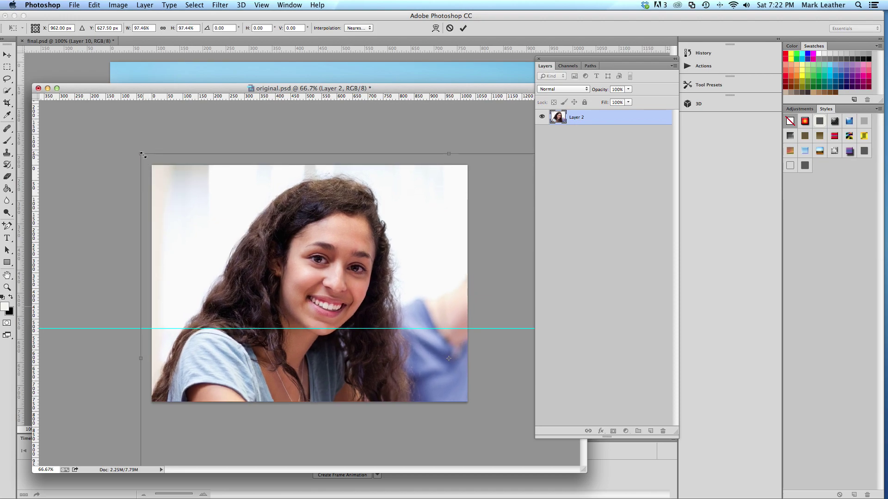
click(95, 6)
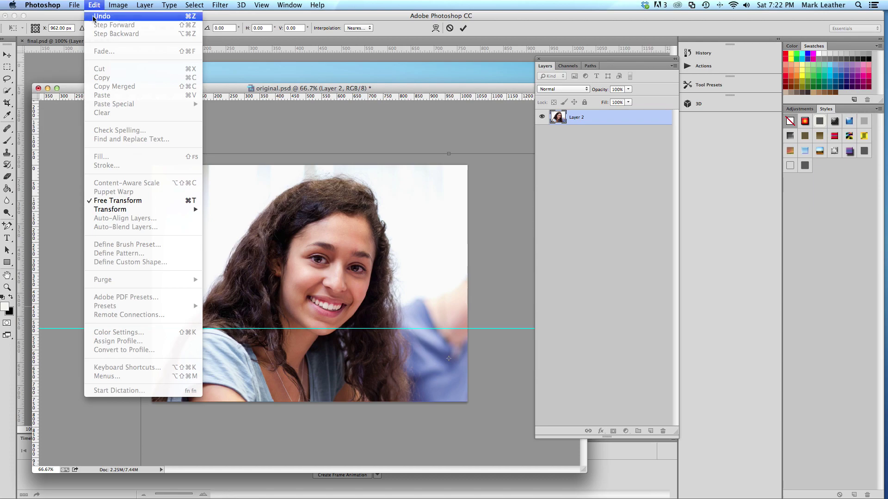
click(138, 200)
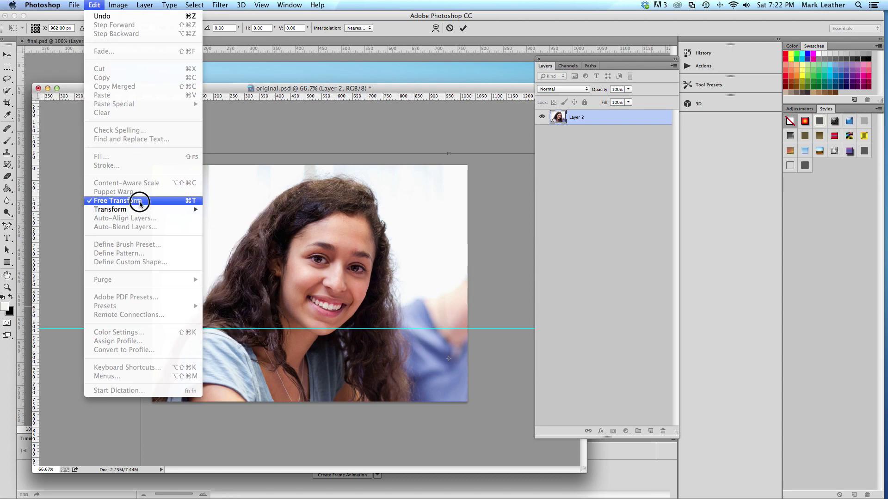
click(139, 151)
drag(139, 152, 321, 272)
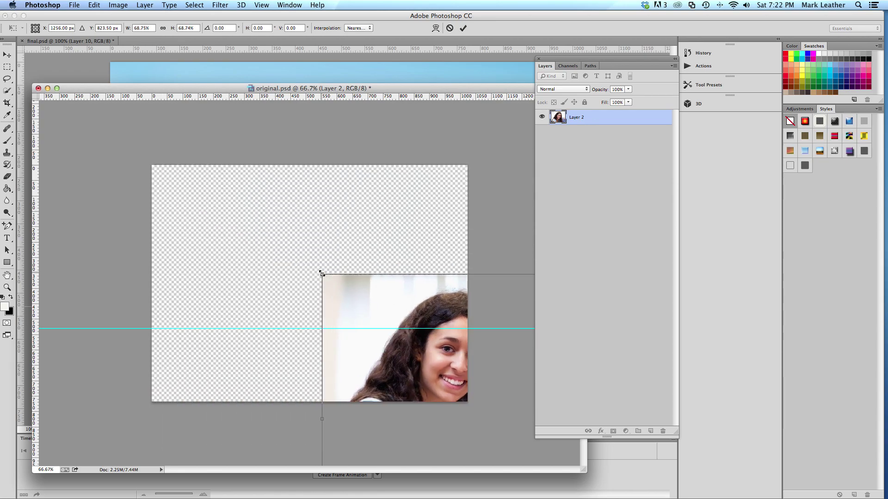
- Move the scaled photo back over the canvas, reduce it to about 67%, and apply the transform
drag(430, 368, 238, 238)
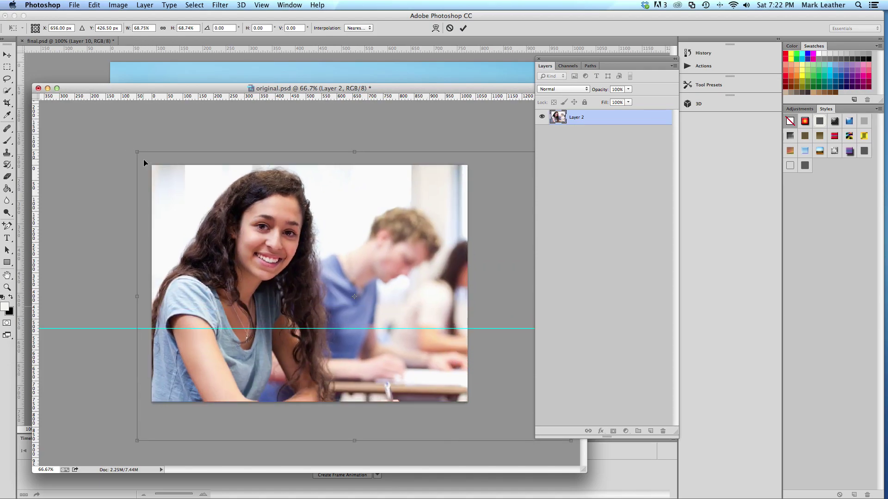
drag(137, 153, 142, 171)
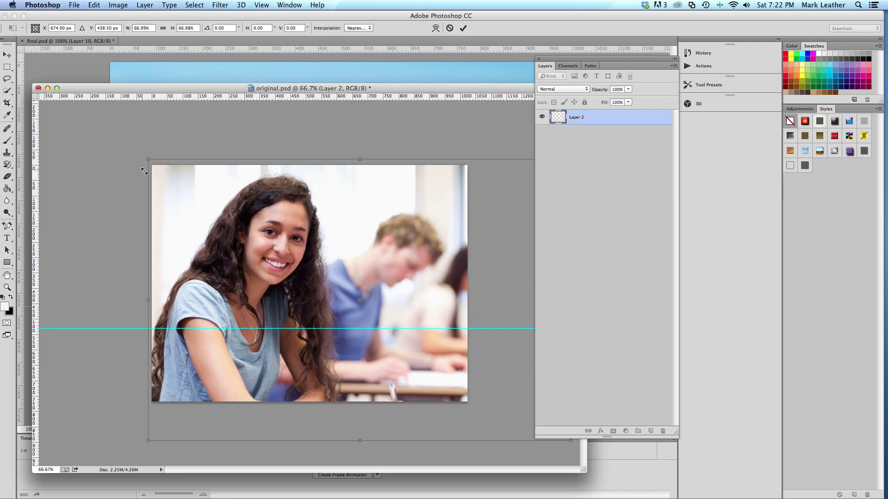
mouse_move(262, 246)
mouse_down()
mouse_move(263, 238)
mouse_move(250, 272)
mouse_move(267, 273)
mouse_move(276, 234)
mouse_move(274, 242)
mouse_up()
key(Return)
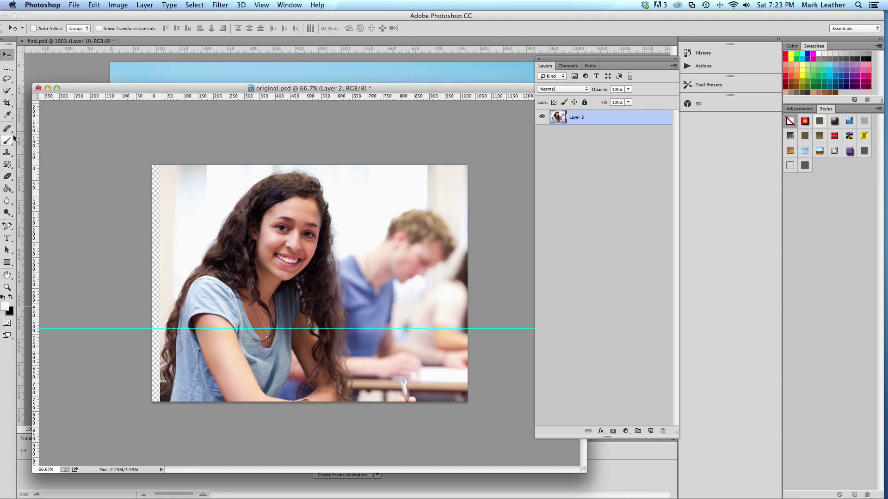
click(6, 91)
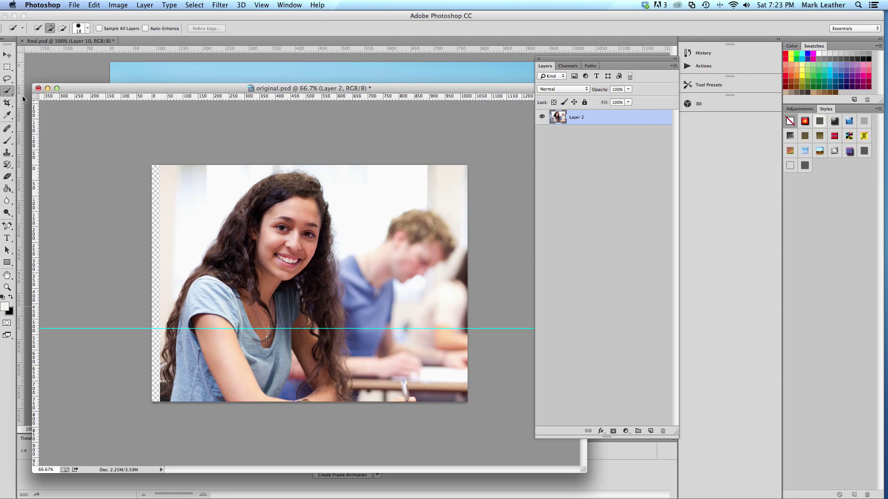
click(9, 96)
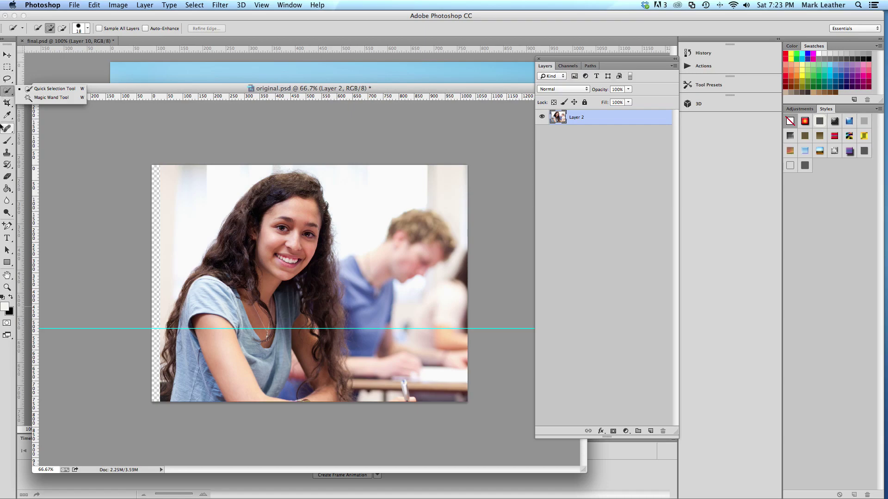
mouse_move(4, 125)
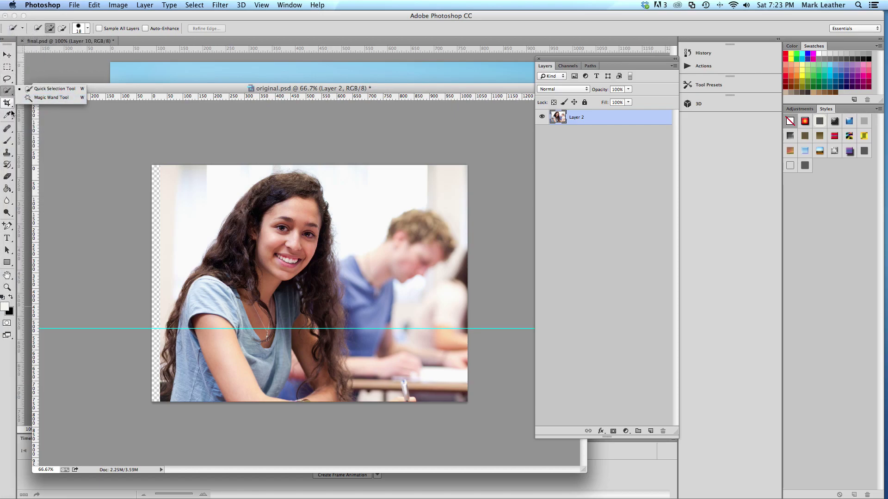
click(7, 67)
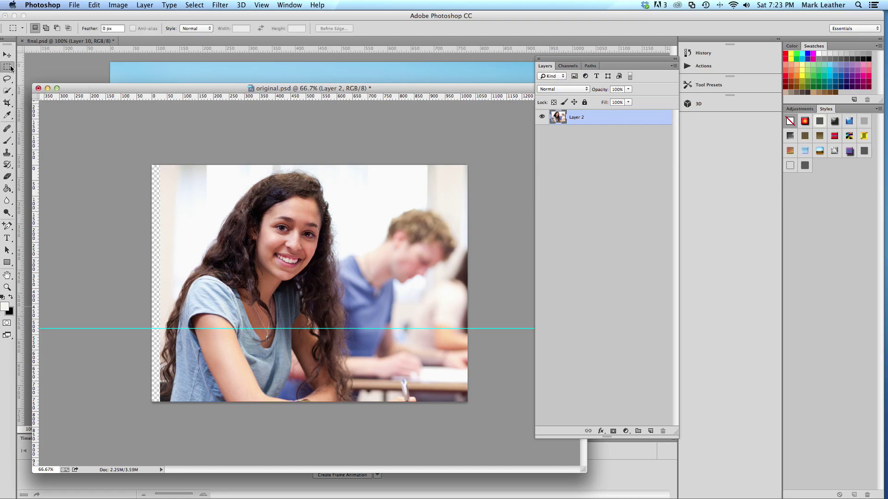
click(8, 79)
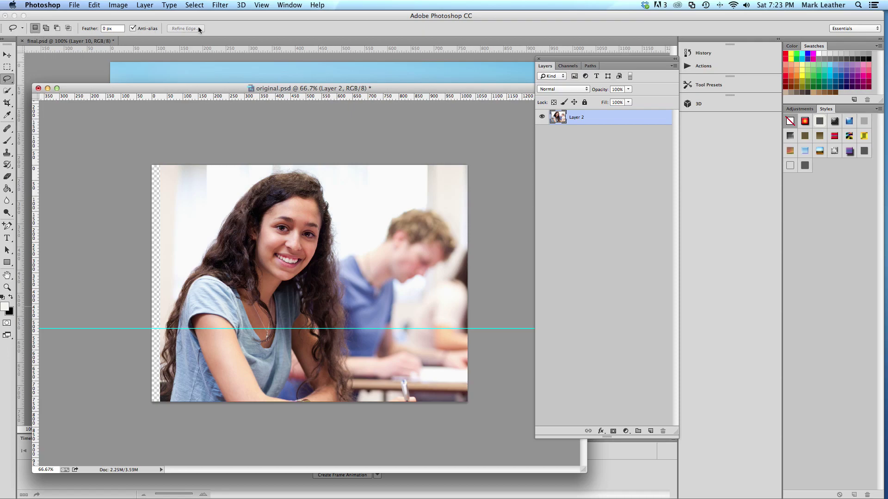
click(9, 91)
click(10, 105)
click(8, 116)
click(7, 131)
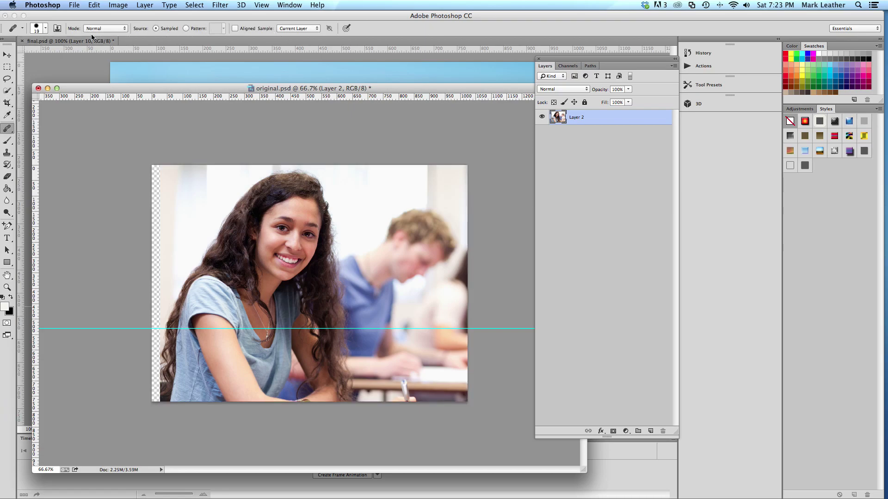
- Select the whole background around the woman, including the man in blue and the desk, with the Quick Selection tool
click(11, 95)
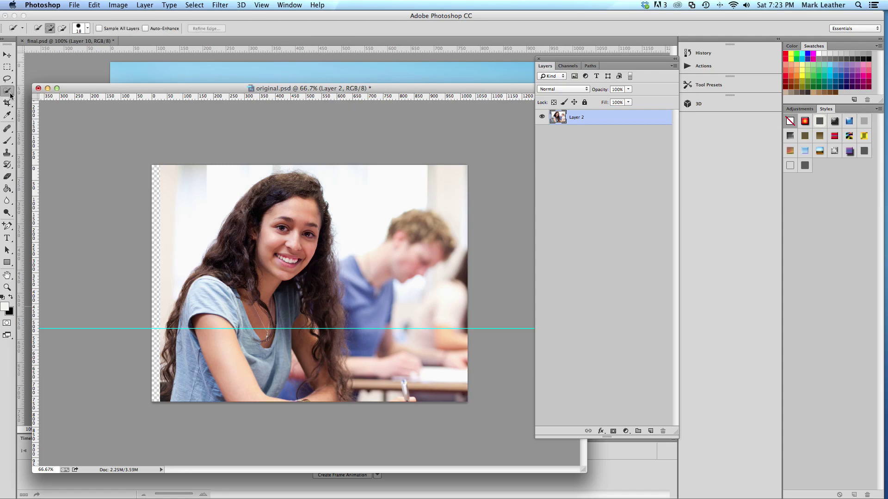
click(10, 93)
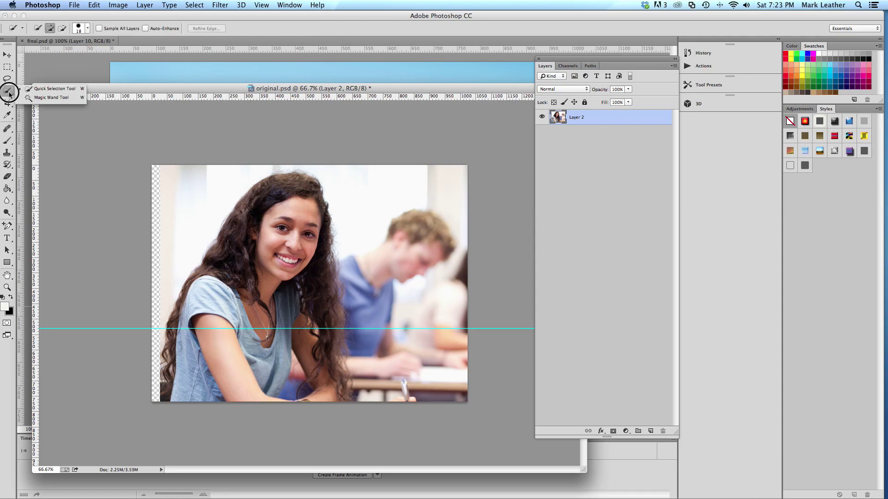
drag(10, 94, 24, 91)
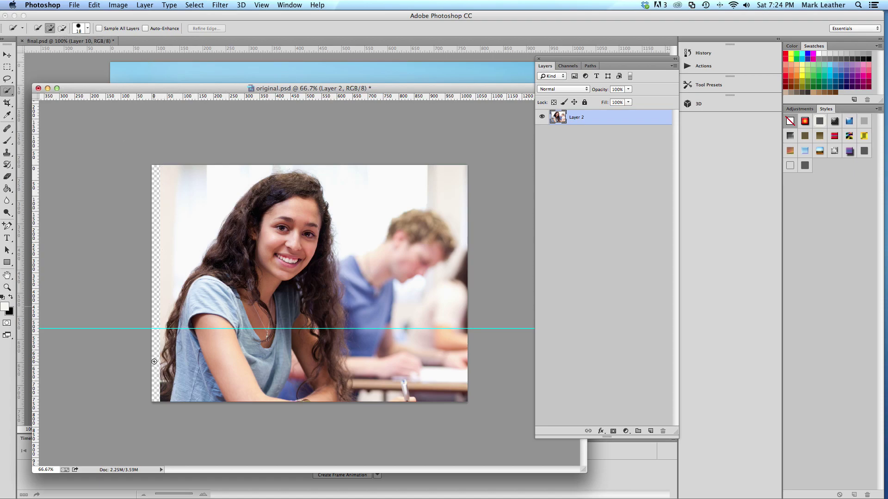
drag(168, 304, 178, 240)
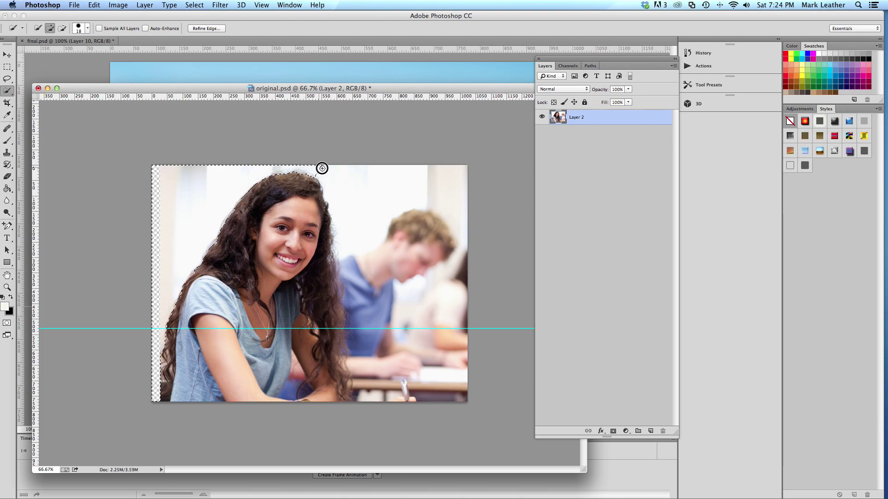
drag(367, 186, 465, 207)
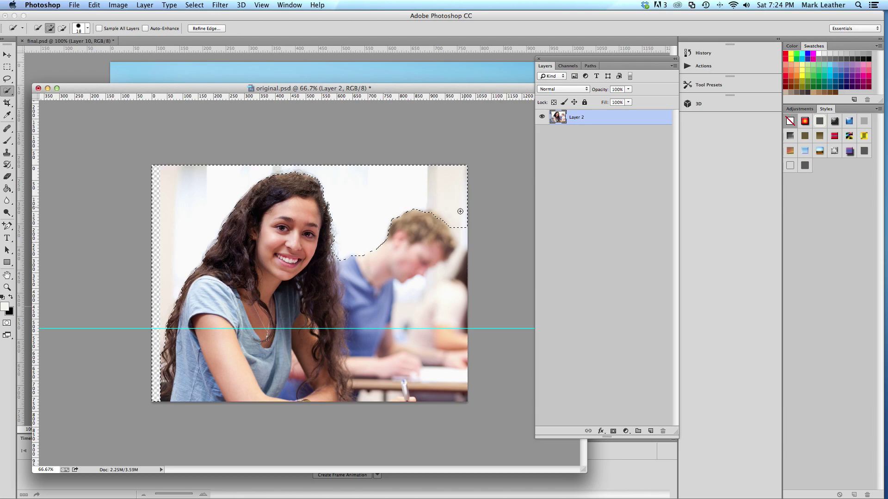
mouse_move(390, 215)
mouse_down()
mouse_move(440, 292)
mouse_move(457, 392)
mouse_up()
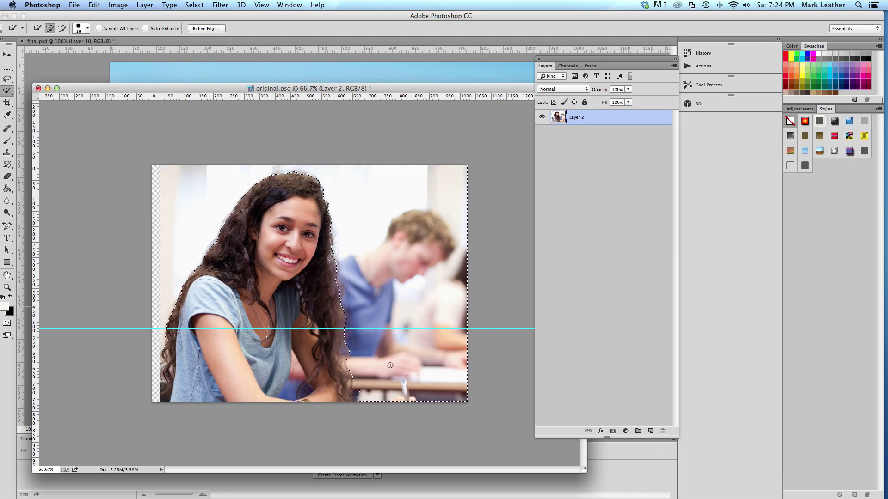
- Subtract the hair along the woman's head and right side from the background selection, using a smaller Quick Selection brush
click(259, 6)
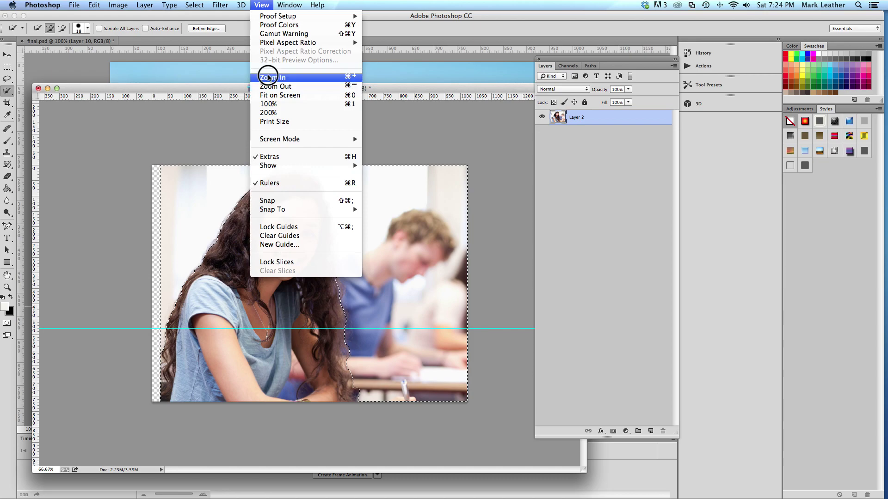
click(268, 77)
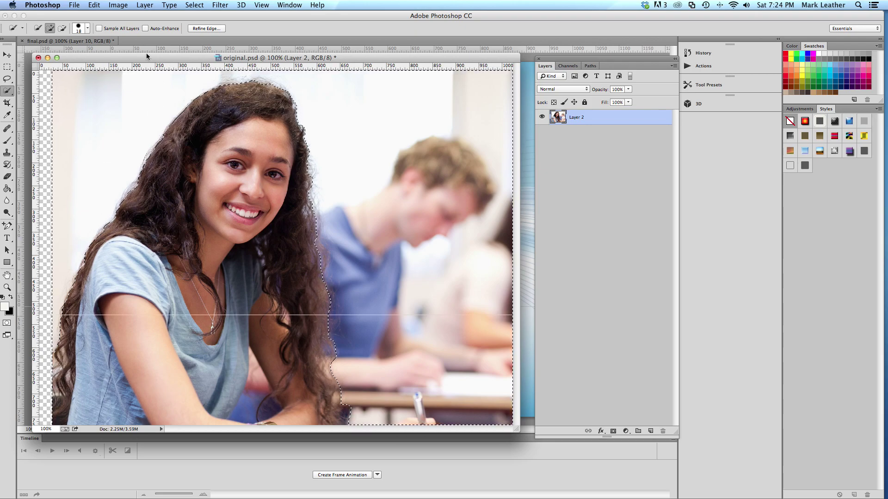
click(63, 28)
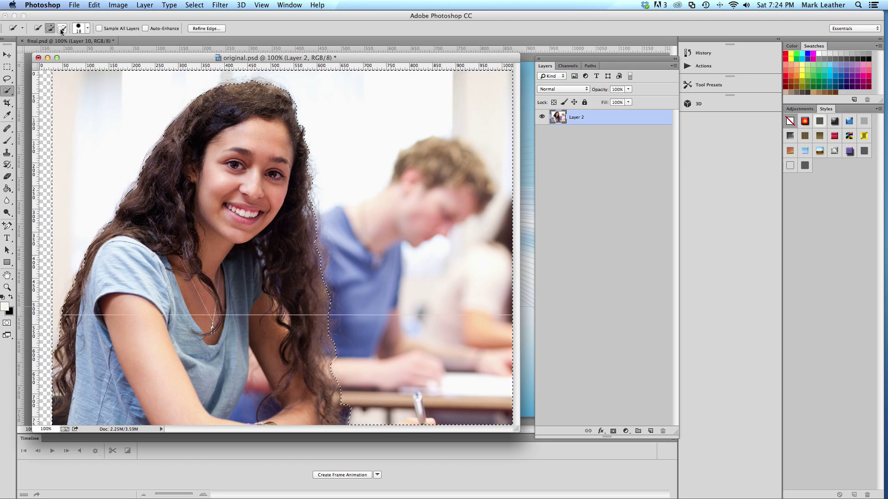
click(61, 29)
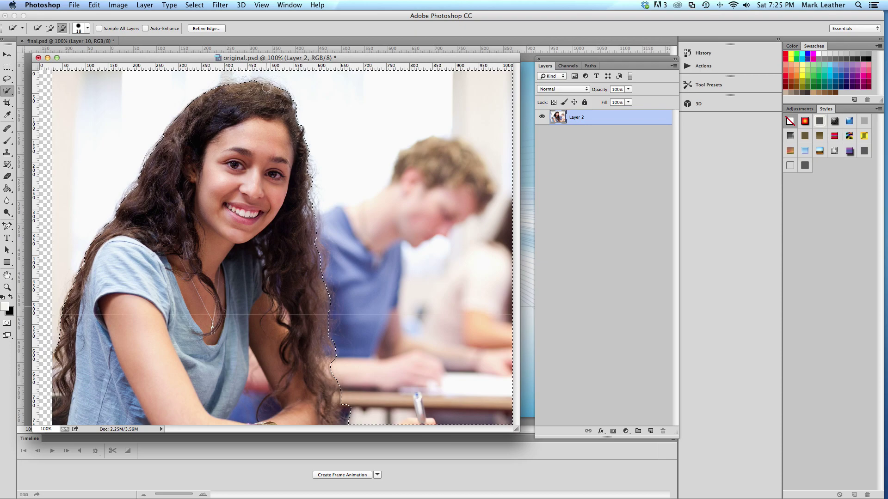
click(87, 28)
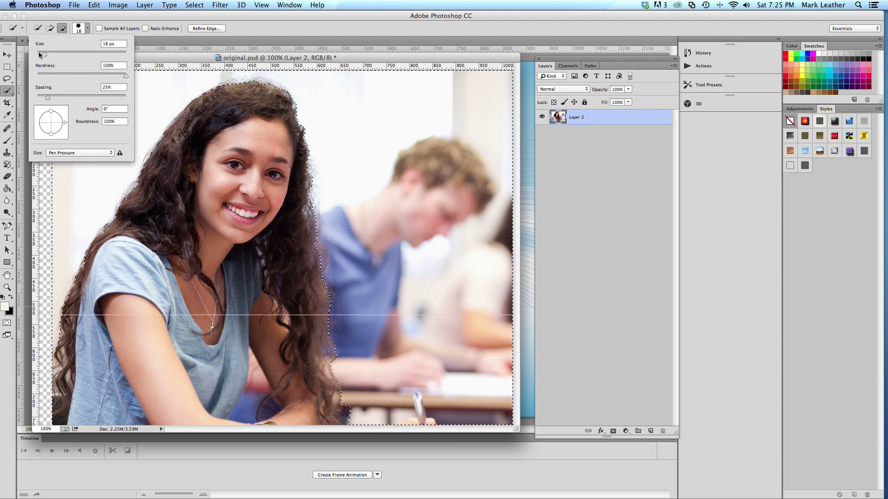
drag(45, 54, 41, 54)
click(275, 87)
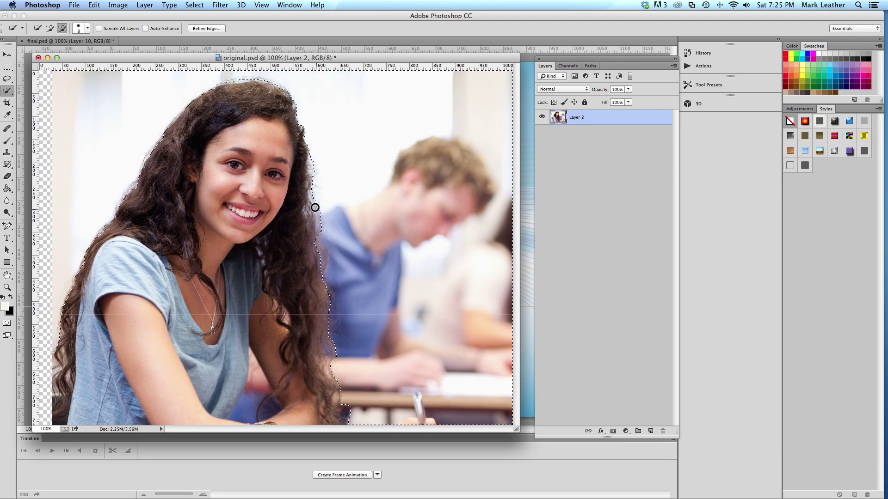
click(323, 257)
click(51, 28)
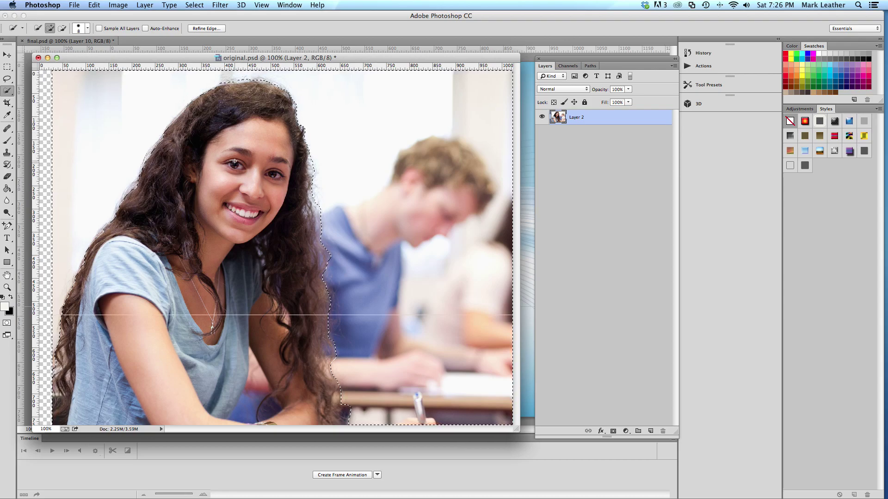
- Invert the selection so that it covers the woman, and open Refine Edge for it
click(193, 5)
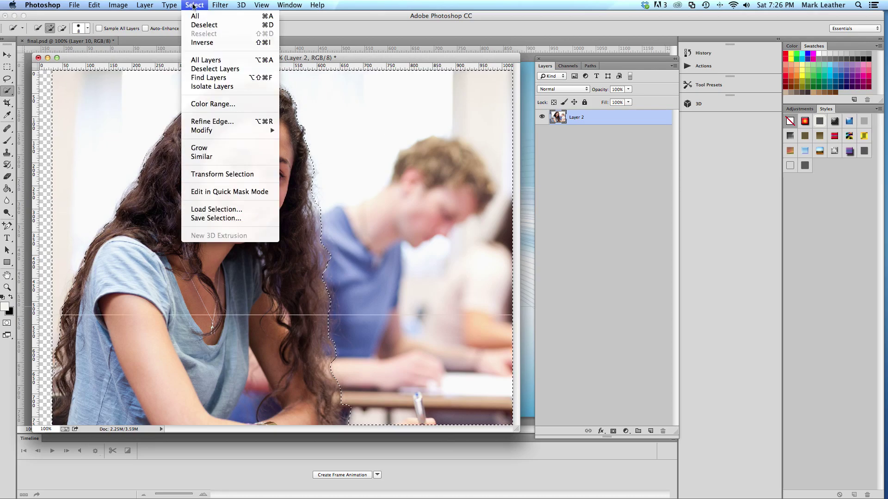
click(212, 46)
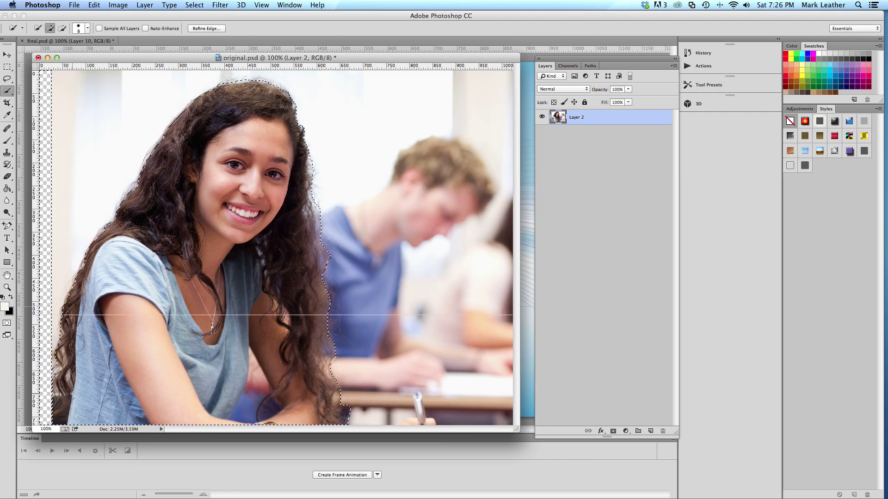
click(206, 28)
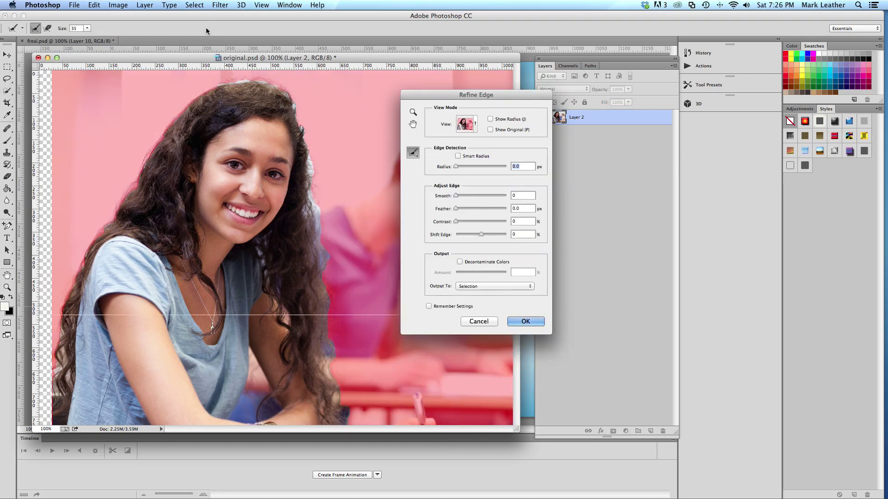
drag(444, 98, 426, 93)
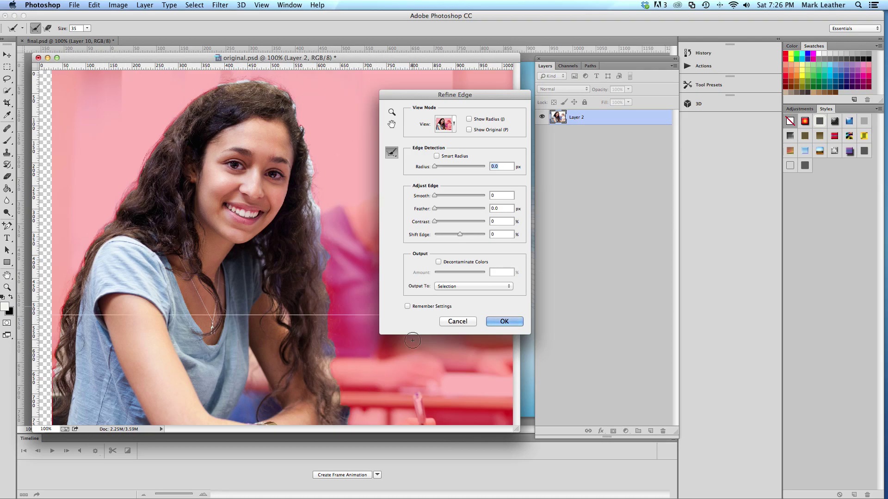
- Set the edge Radius to 15.9 px, Smooth to 15, Feather to 3.4 px and Contrast to 15%
drag(434, 168, 457, 170)
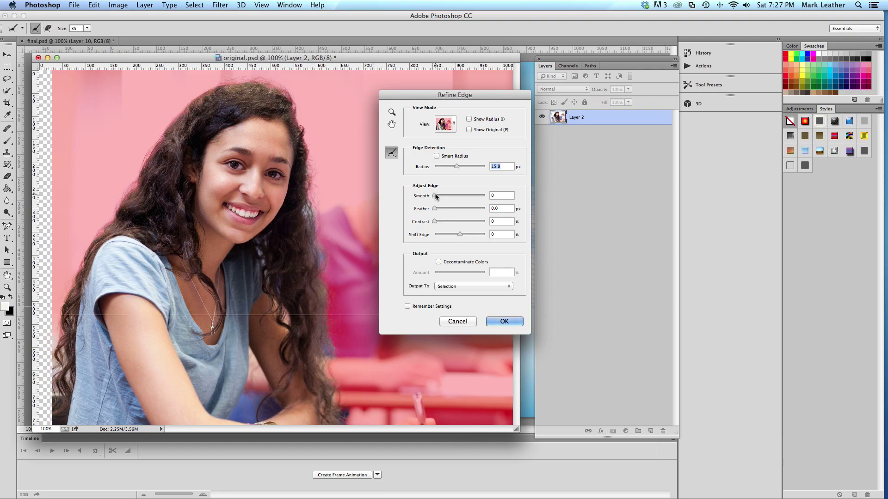
drag(435, 197, 442, 199)
drag(435, 211, 443, 212)
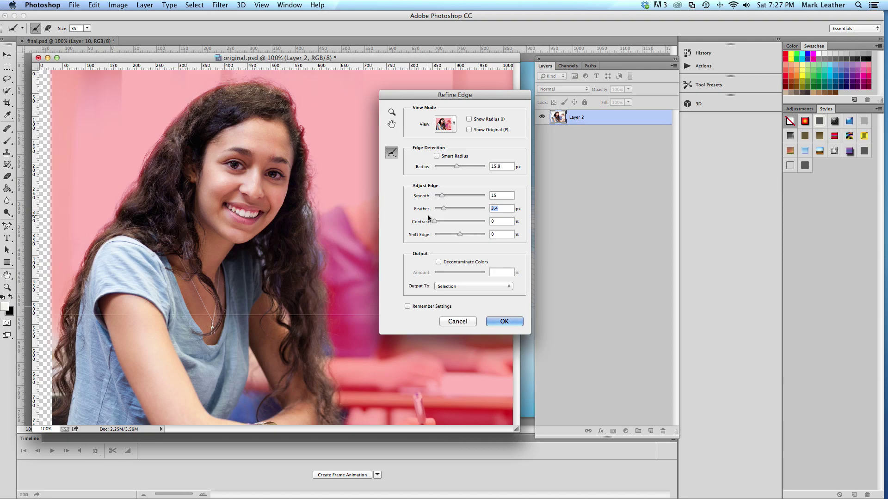
drag(434, 222, 442, 224)
- Adjust the refinement to Shift Edge -29%, Contrast 12%, Feather 4.9 px and Smooth 40, and apply it to the selection
drag(459, 234, 445, 236)
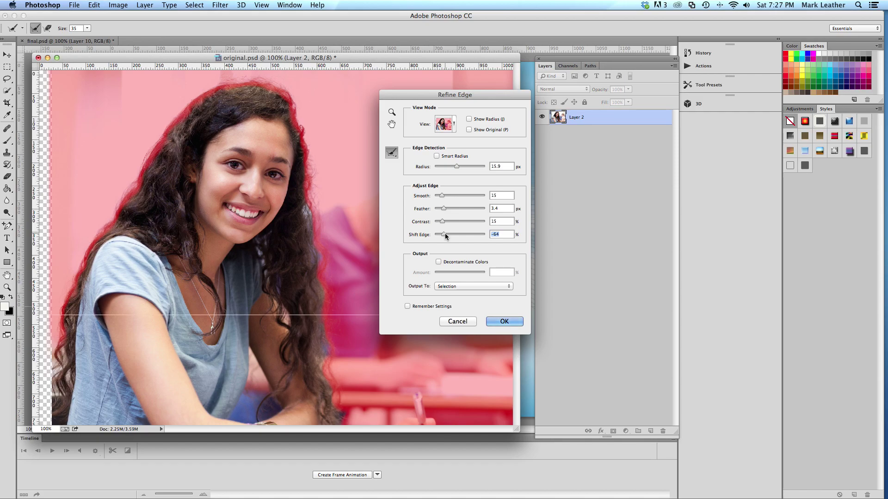
drag(446, 236, 477, 238)
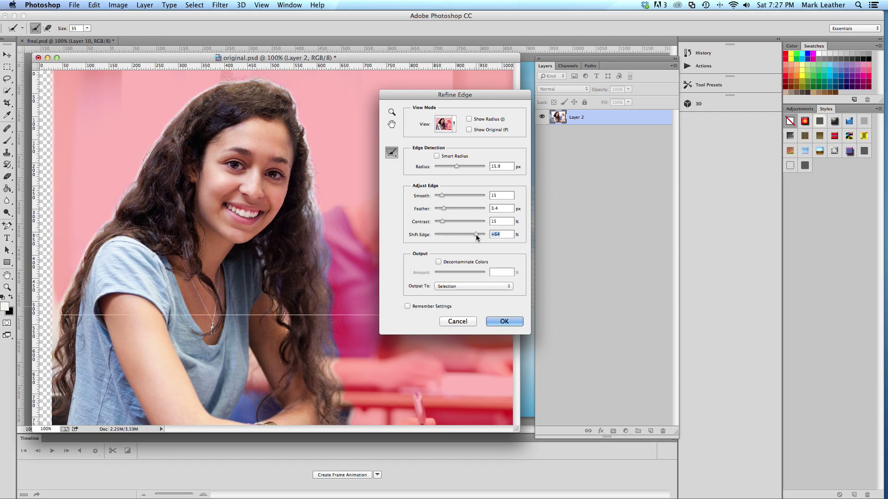
click(448, 234)
drag(449, 235, 443, 223)
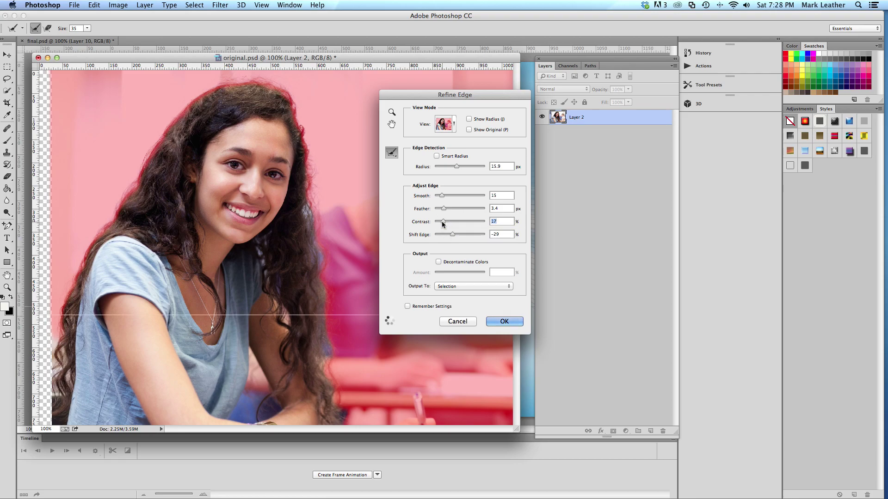
drag(443, 223, 440, 222)
click(448, 208)
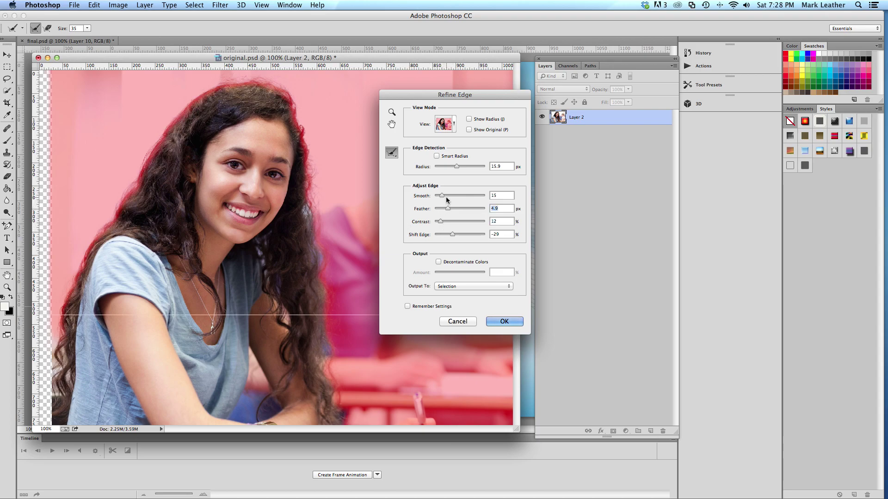
click(447, 195)
drag(447, 196, 455, 195)
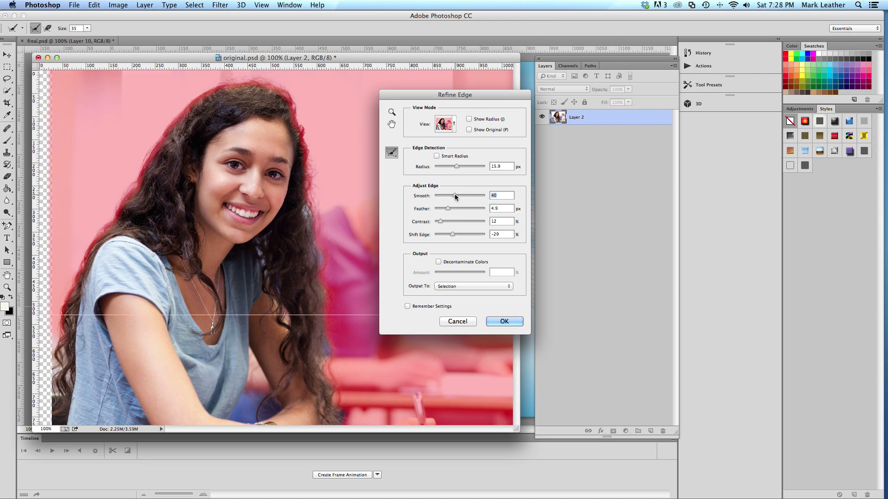
click(508, 321)
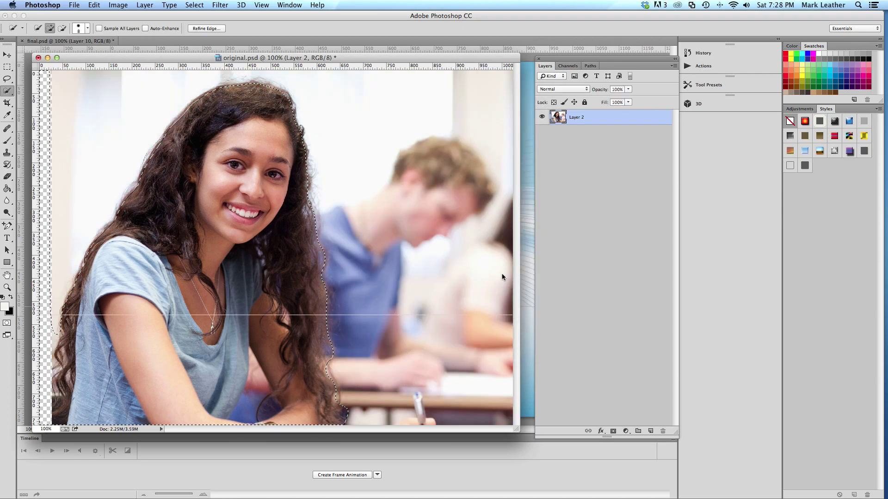
- Cut the selected woman out of original.psd and paste her into final.psd on a new layer above Layer 10
click(95, 5)
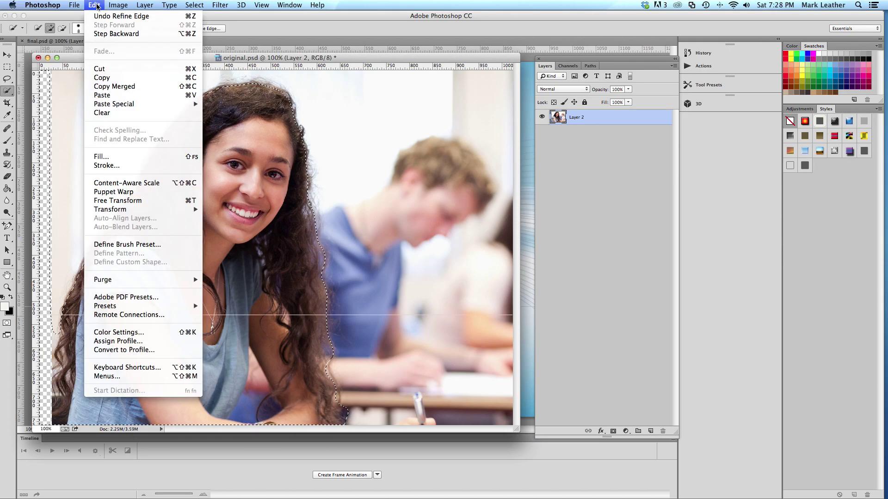
click(105, 69)
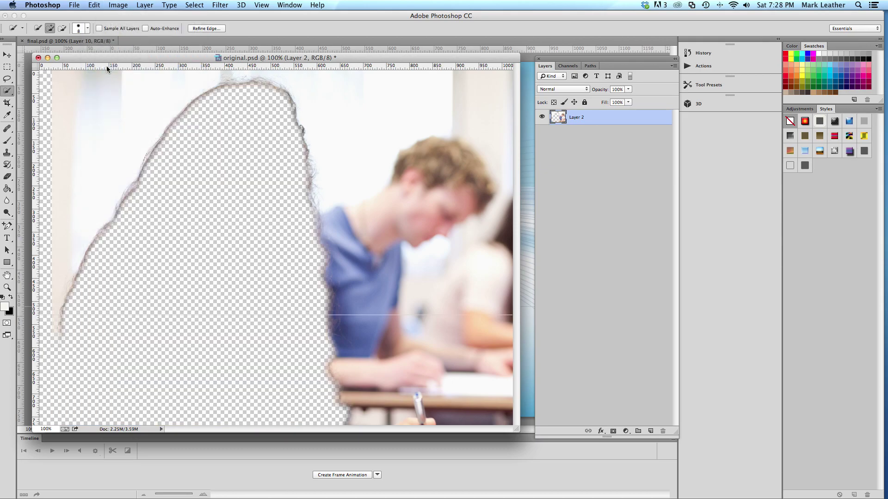
click(92, 4)
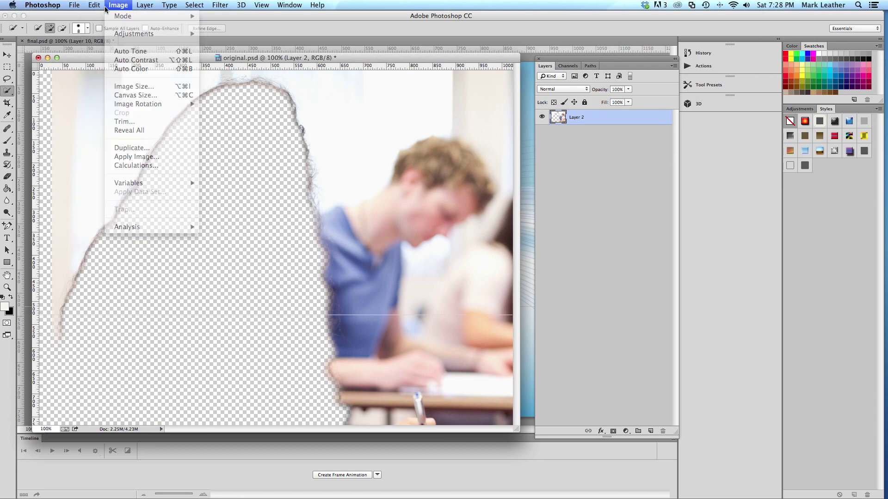
click(523, 175)
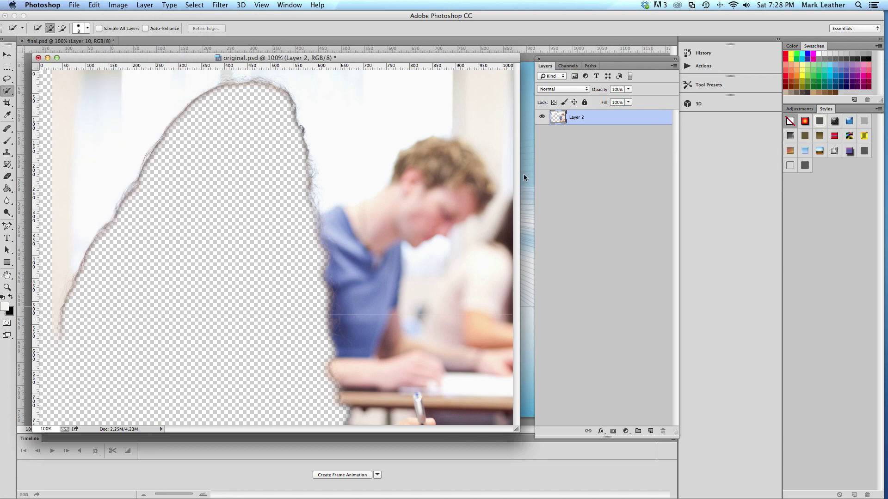
click(524, 175)
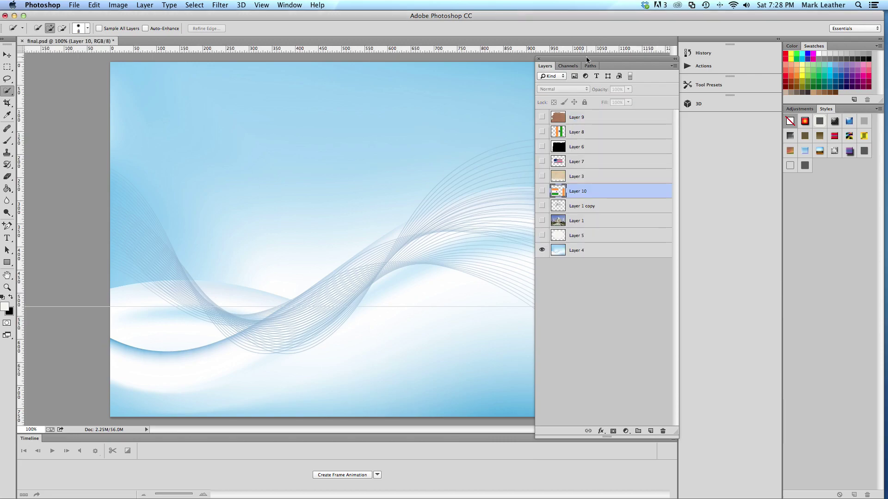
drag(586, 59, 664, 70)
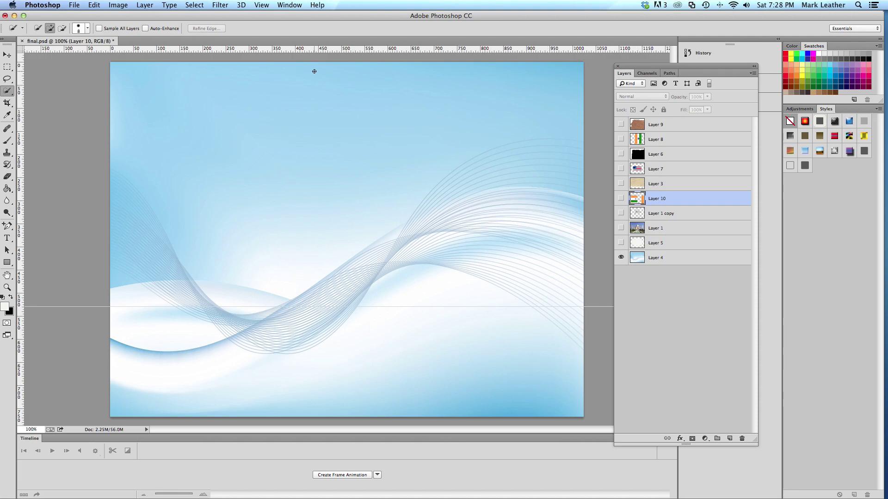
click(95, 5)
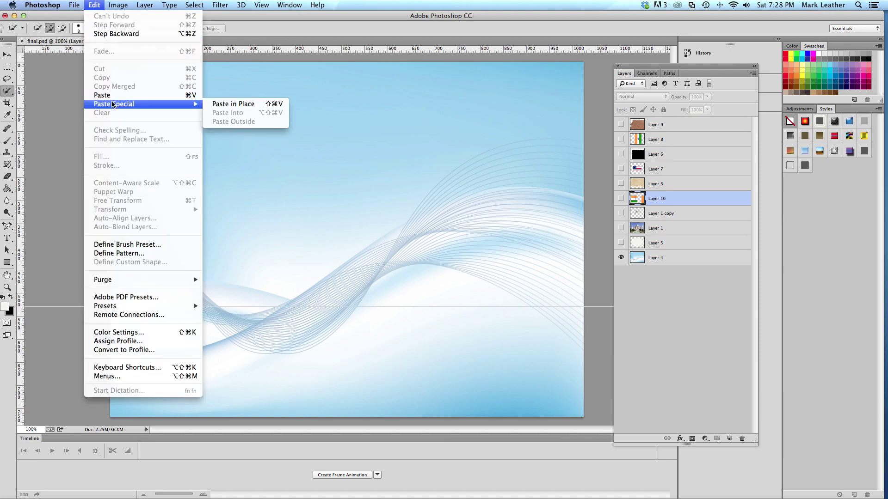
click(114, 95)
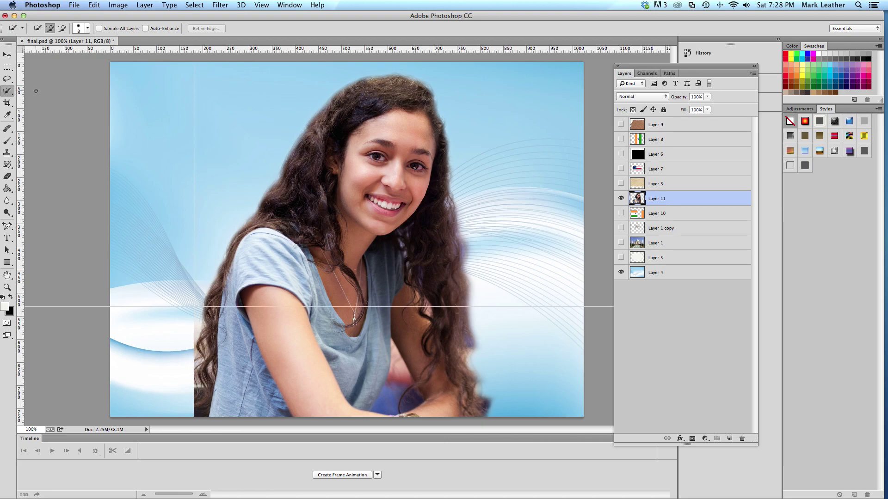
- Move the pasted woman with the Move tool to the lower-left part of the canvas, down to its bottom edge
click(8, 57)
drag(337, 176, 314, 244)
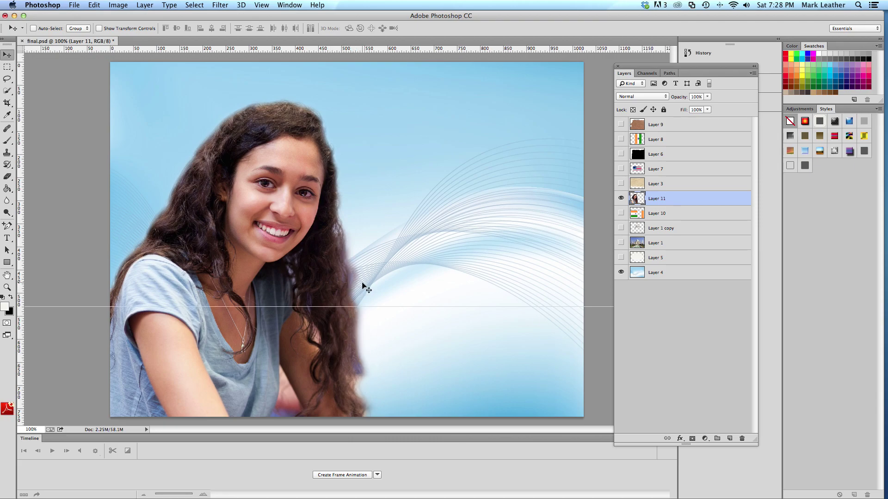
drag(265, 135, 294, 140)
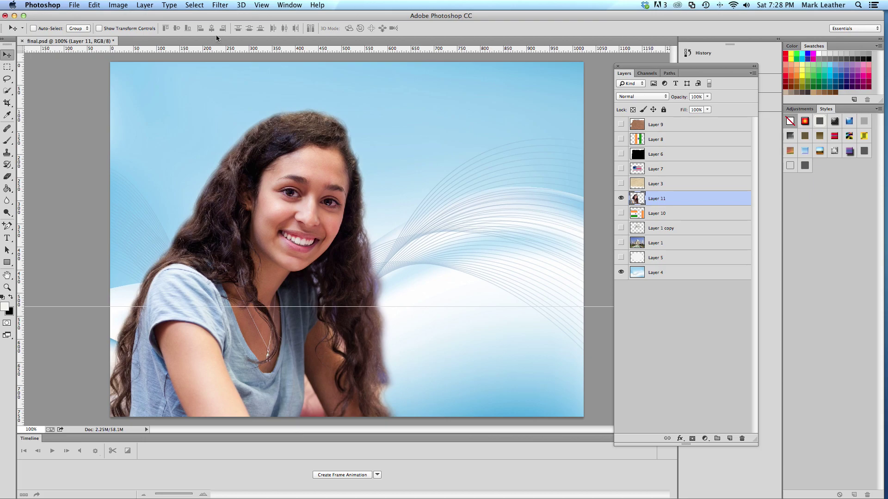
- Scale the woman's layer proportionally down to about 76% with Free Transform
click(94, 5)
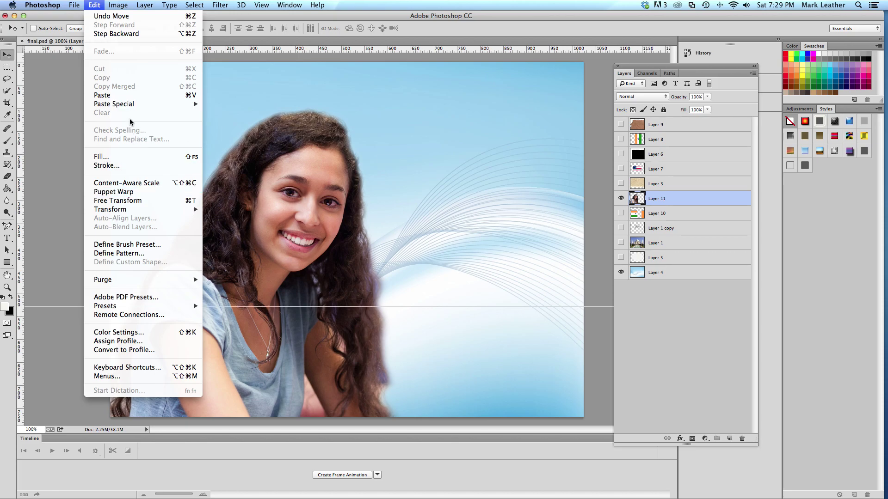
click(134, 201)
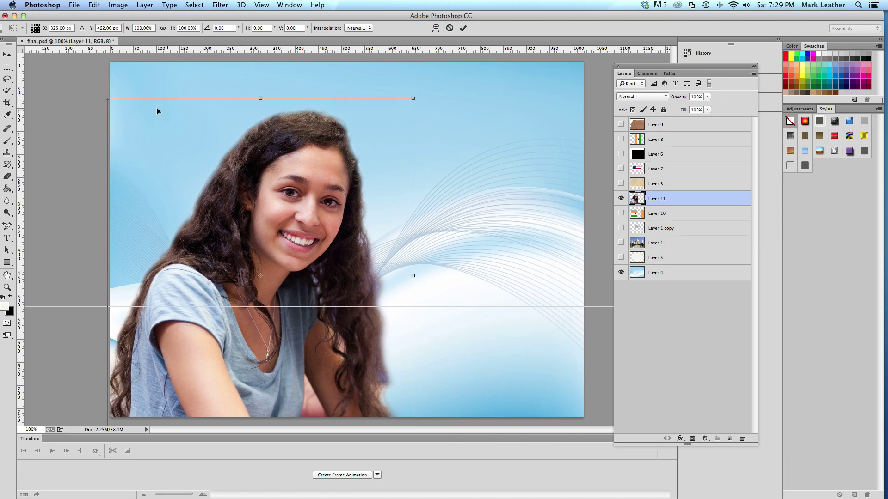
click(413, 98)
drag(413, 98, 328, 173)
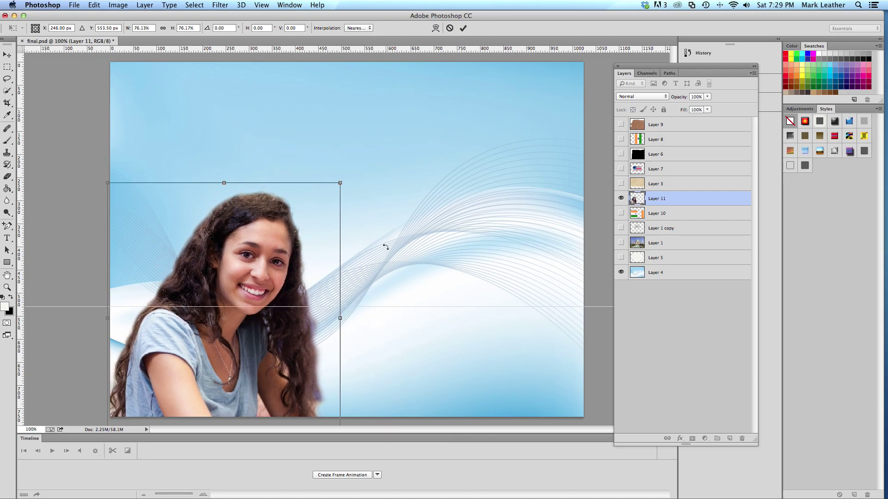
- Rotate the woman to about -5.7° and enlarge her to about 78%, apply the transform, and nudge her toward the lower-left corner
click(349, 173)
drag(348, 173, 343, 158)
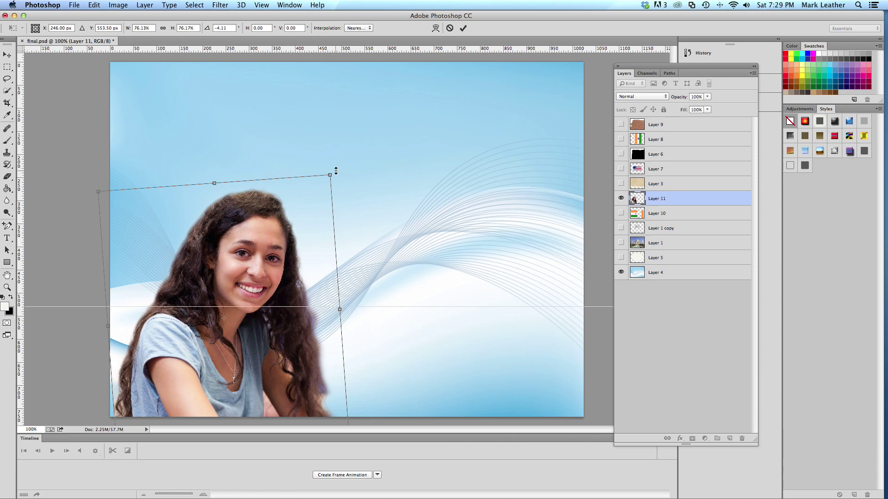
drag(331, 175, 347, 156)
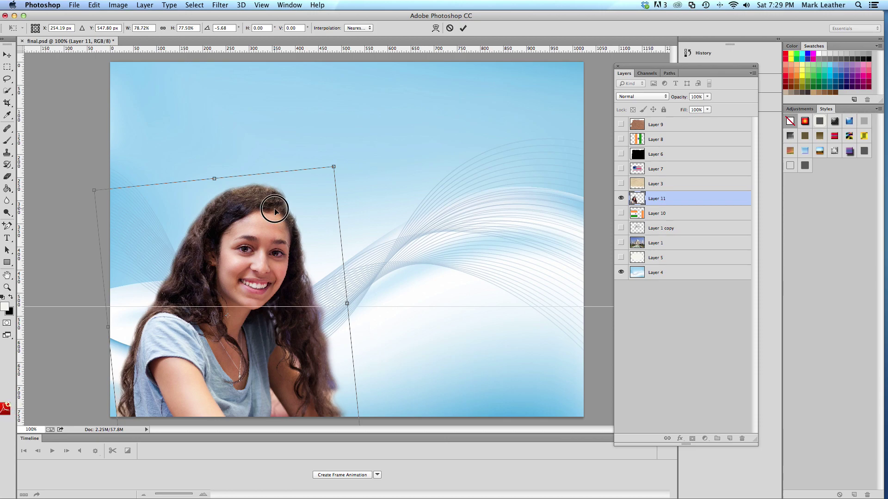
key(Return)
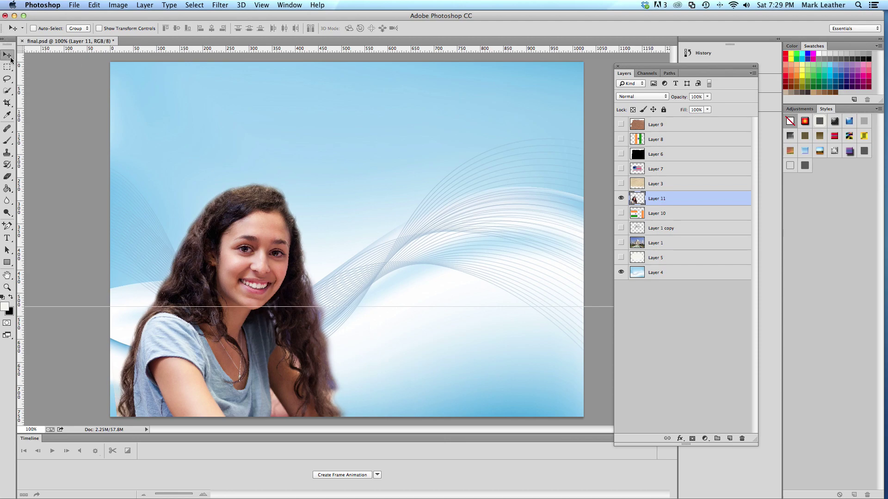
mouse_move(195, 266)
mouse_down()
mouse_move(233, 254)
mouse_move(215, 271)
mouse_move(185, 273)
mouse_up()
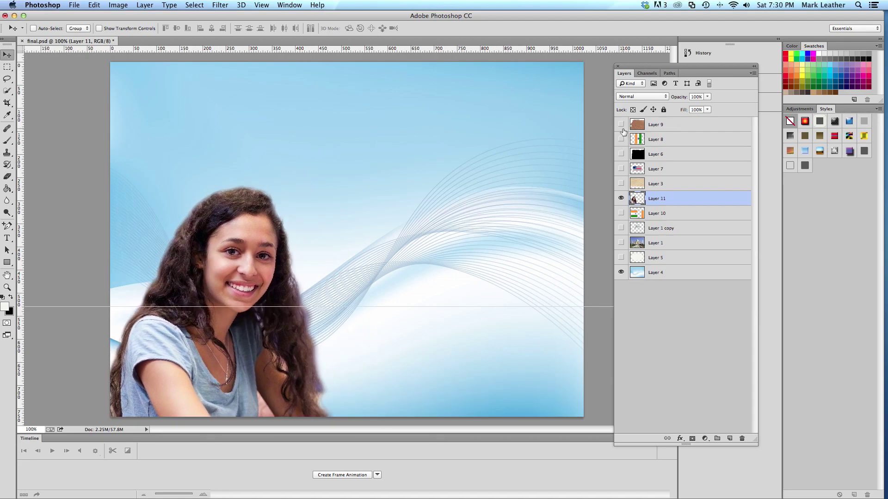